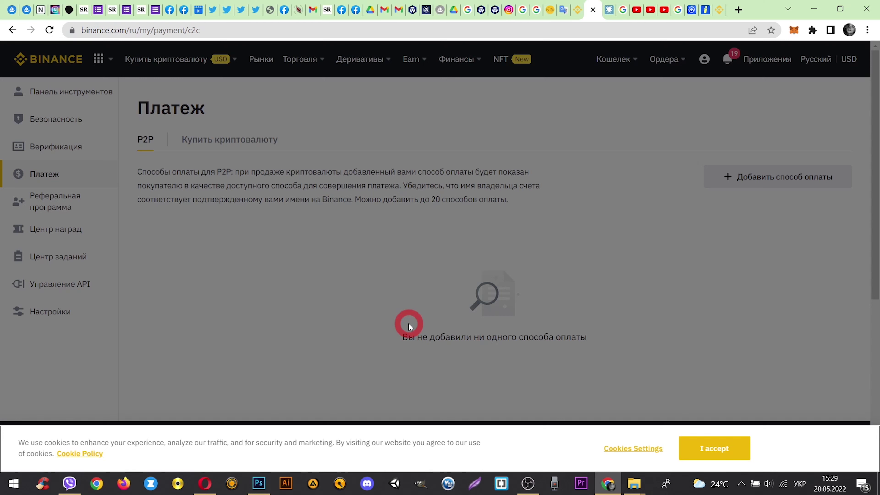
Step: Accept the cookie notice and close the still-empty list of payment methods to add
click(715, 450)
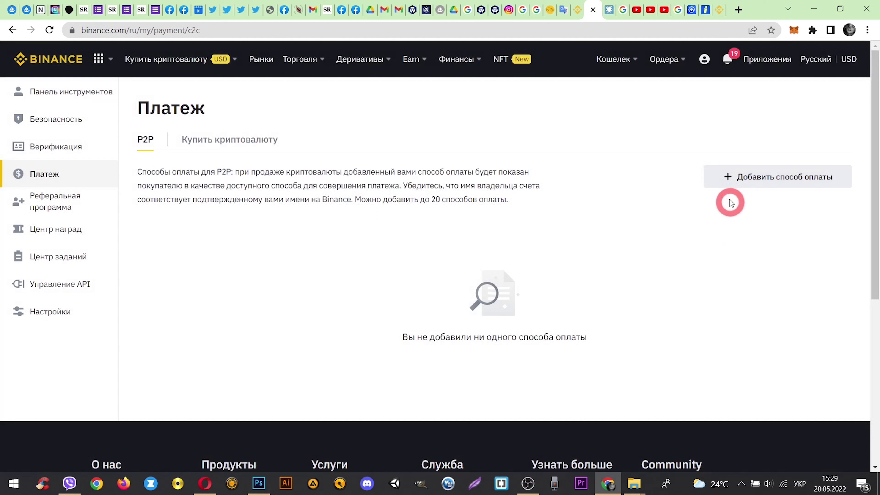
click(770, 176)
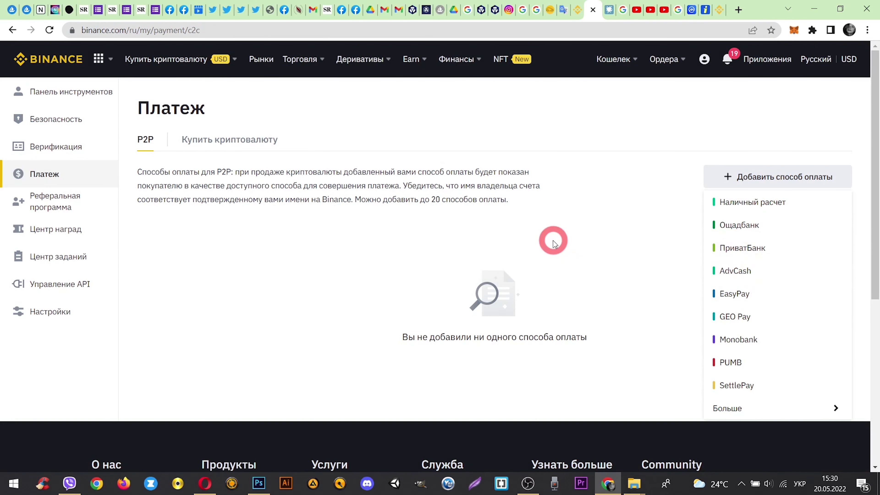
click(553, 240)
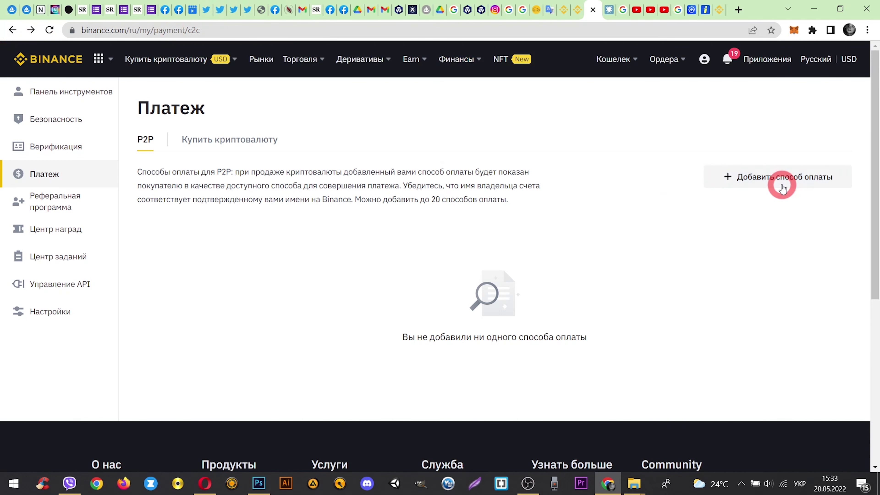
Step: Add Ощадбанк with the holder's full name, card number and bank name, then request the phone code
click(782, 180)
click(756, 227)
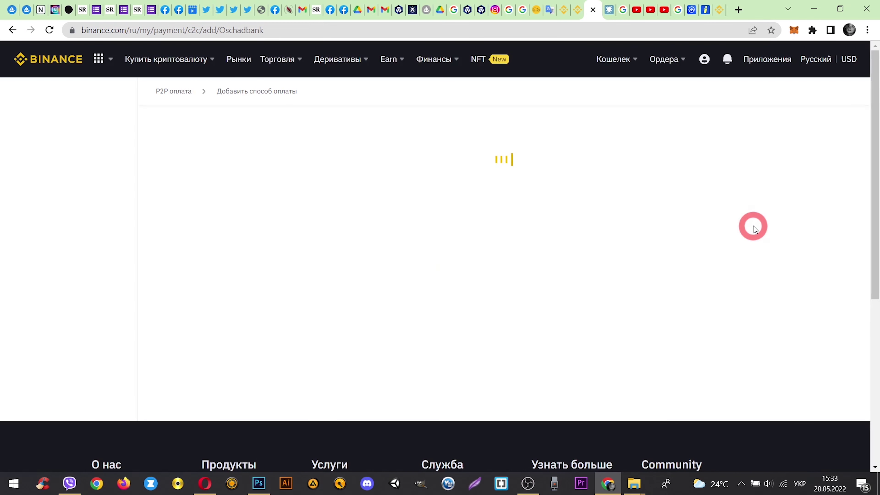
click(444, 207)
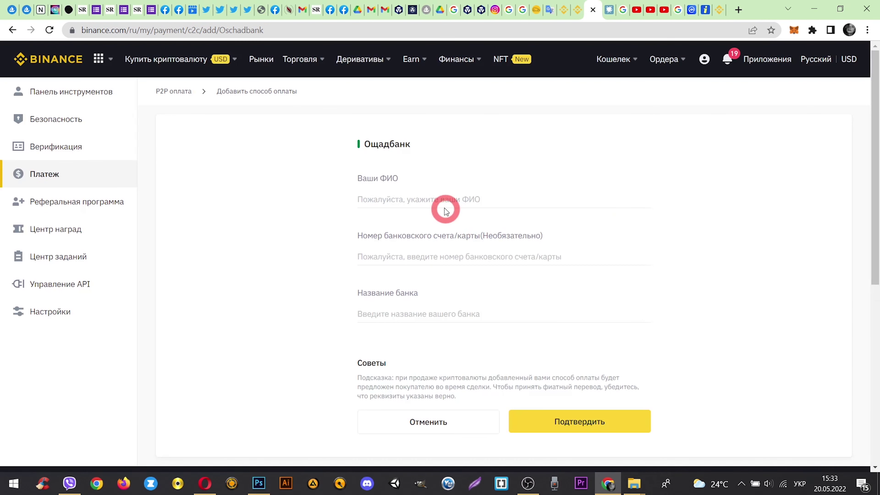
key(ctrl+v)
click(426, 257)
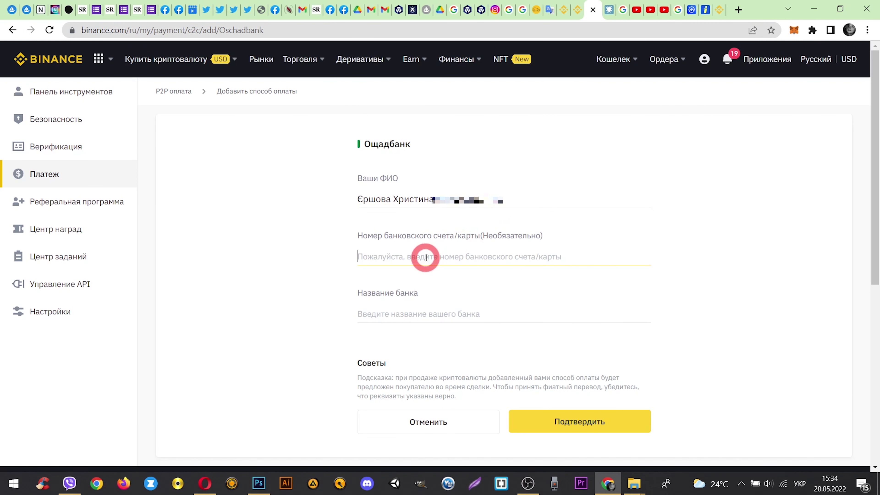
key(ctrl+v)
click(404, 311)
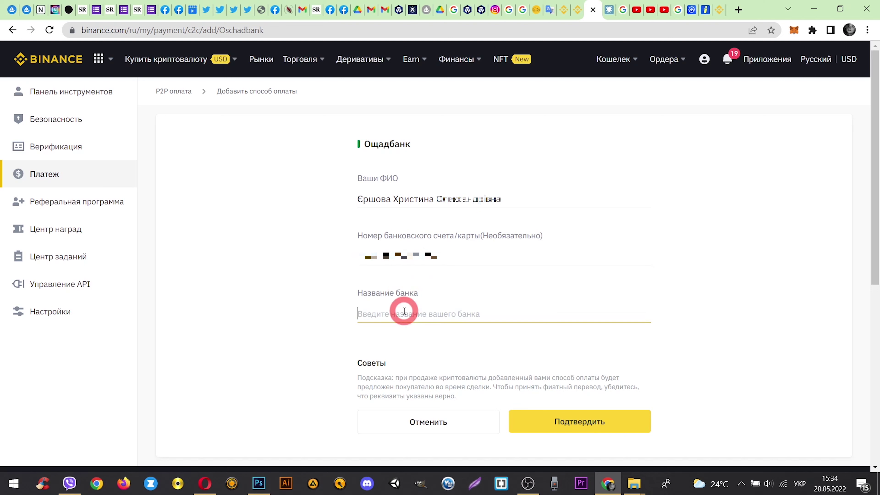
text(Ощадбанк)
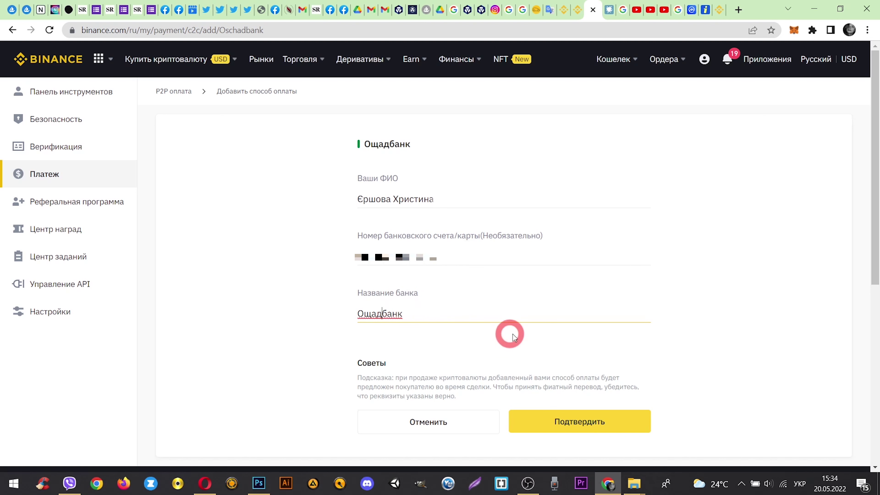
click(572, 419)
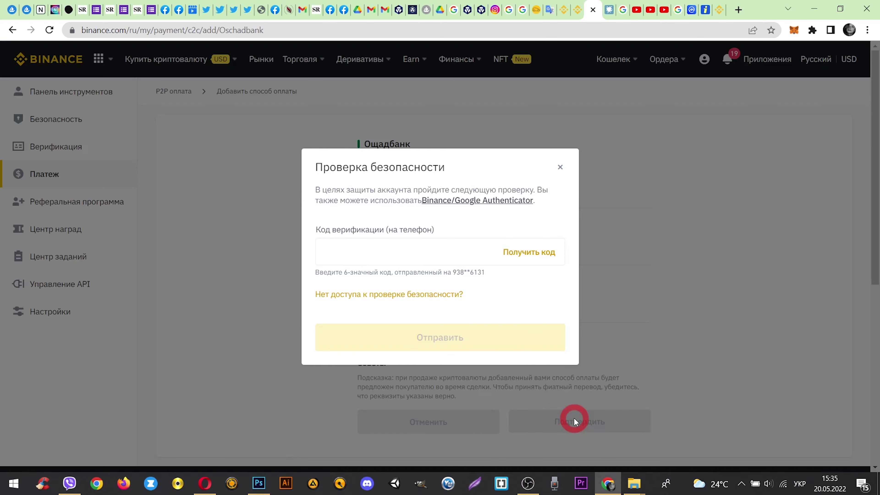
click(512, 253)
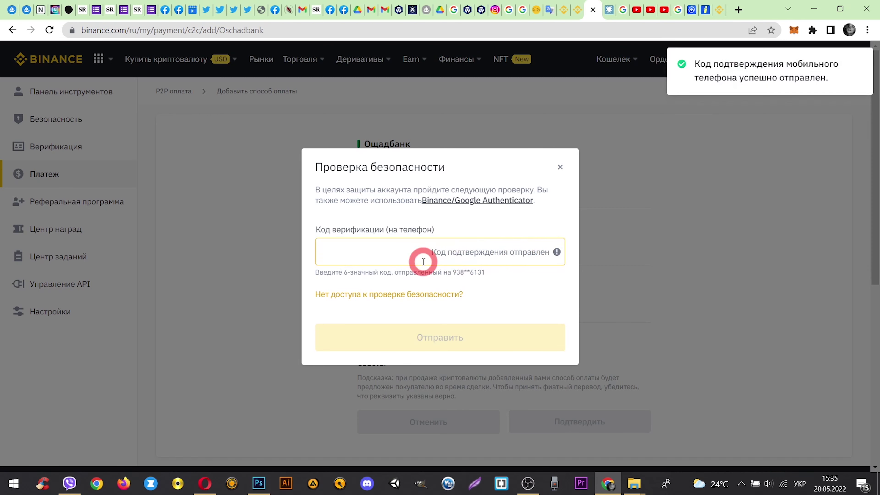
Step: Submit the SMS verification code to save Ощадбанк, then go to the main wallet account
click(347, 253)
key(ctrl+v)
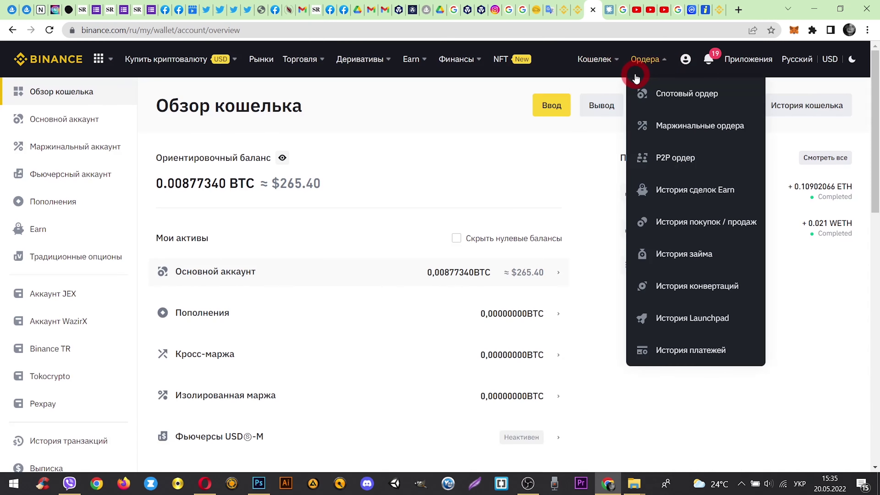
mouse_move(616, 77)
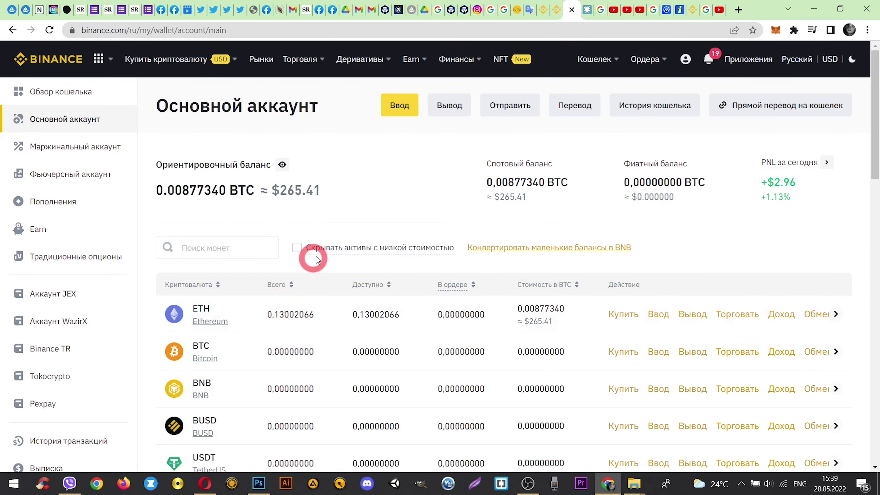
Step: Transfer the entire 0.13002066 ETH balance from Fiat and Spot to the Пополнения wallet
click(573, 111)
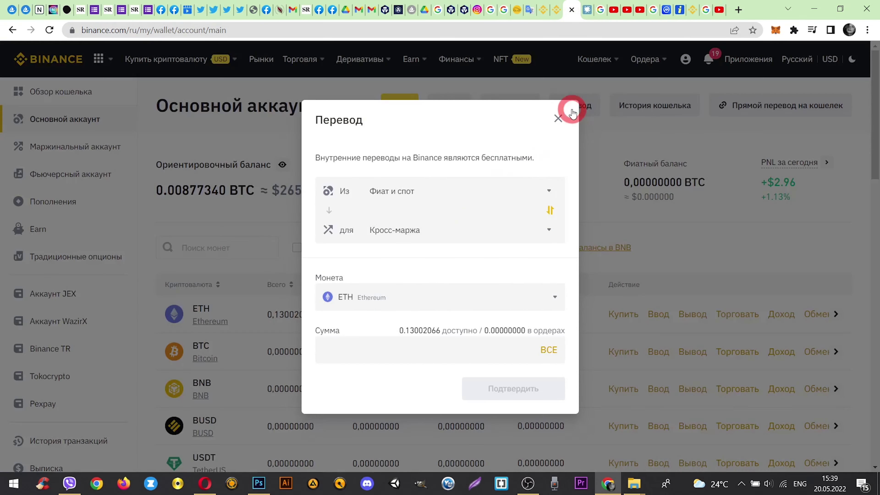
click(422, 230)
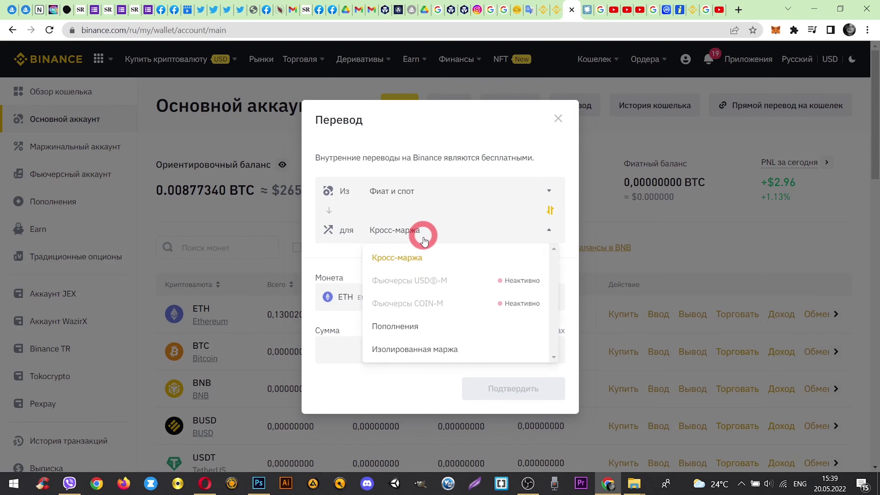
click(439, 326)
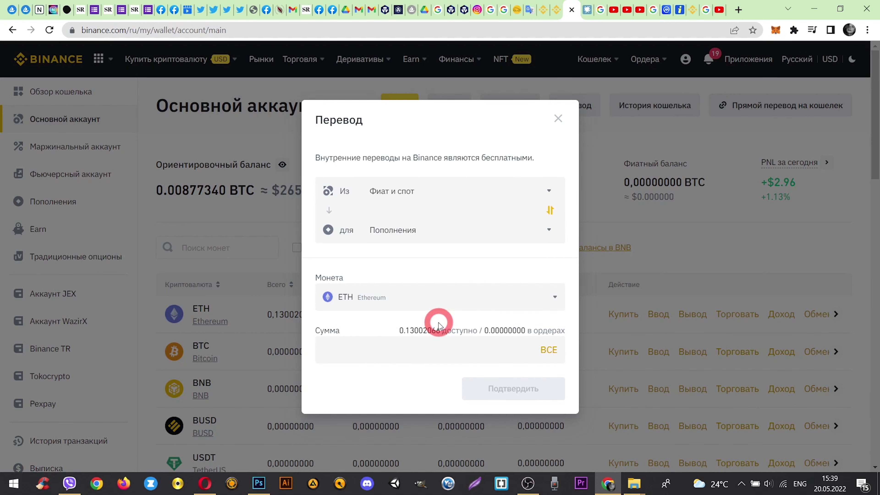
click(428, 298)
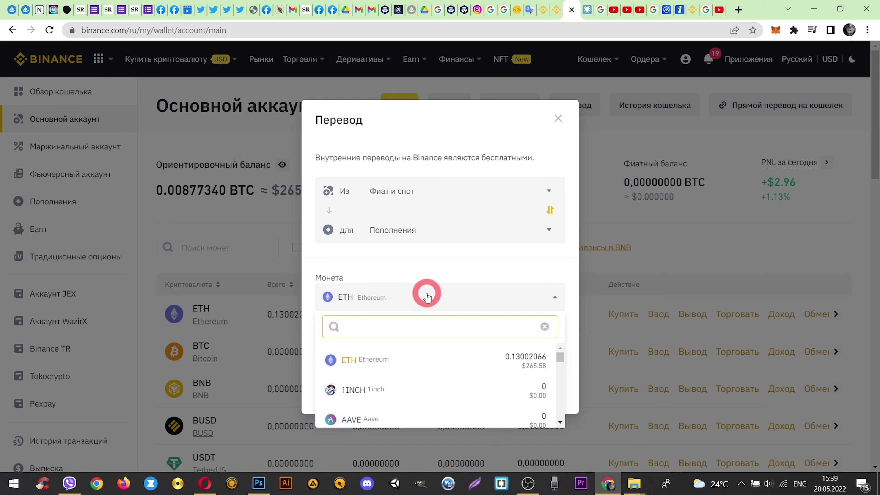
click(427, 297)
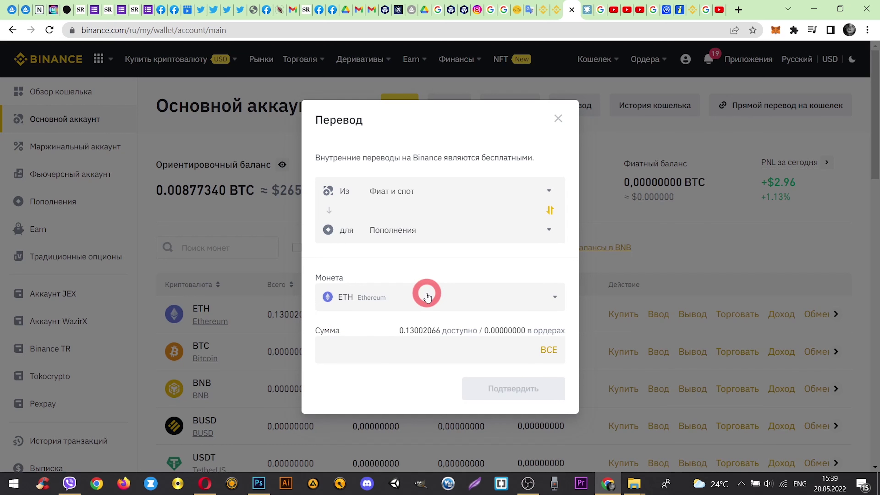
click(548, 351)
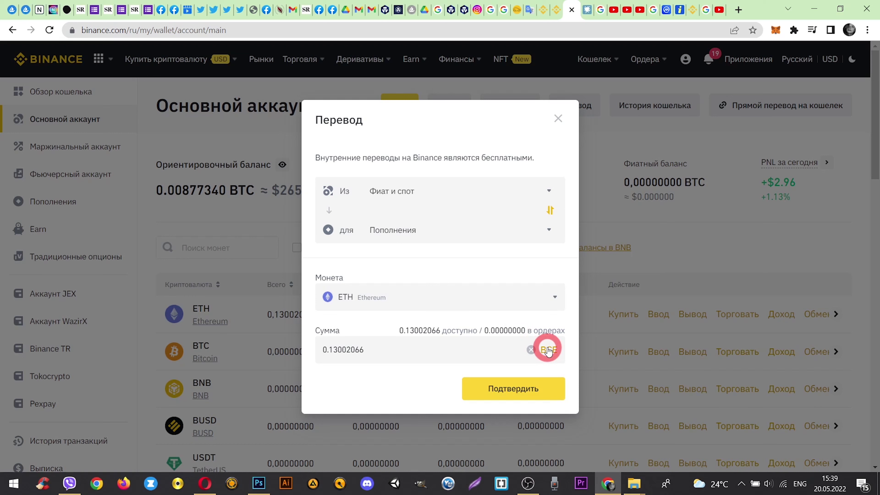
click(505, 392)
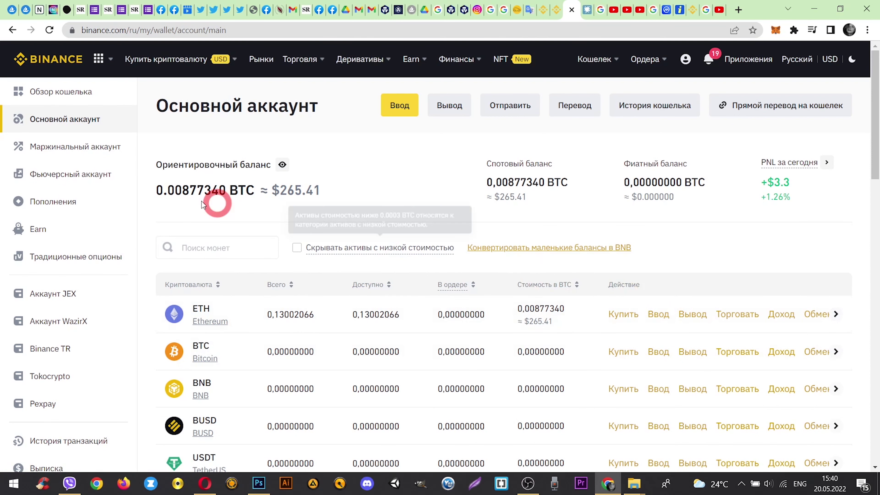
Step: Go to the Пополнения wallet and open P2P buying and selling for ETH
click(45, 196)
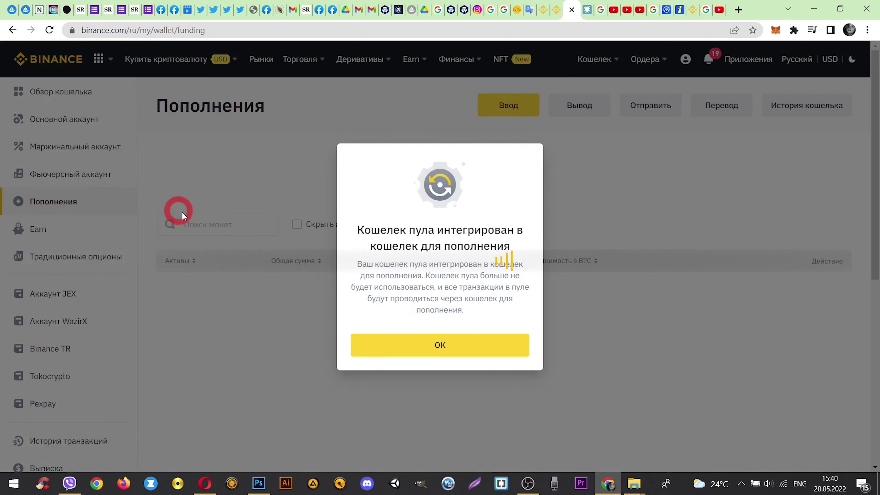
click(433, 342)
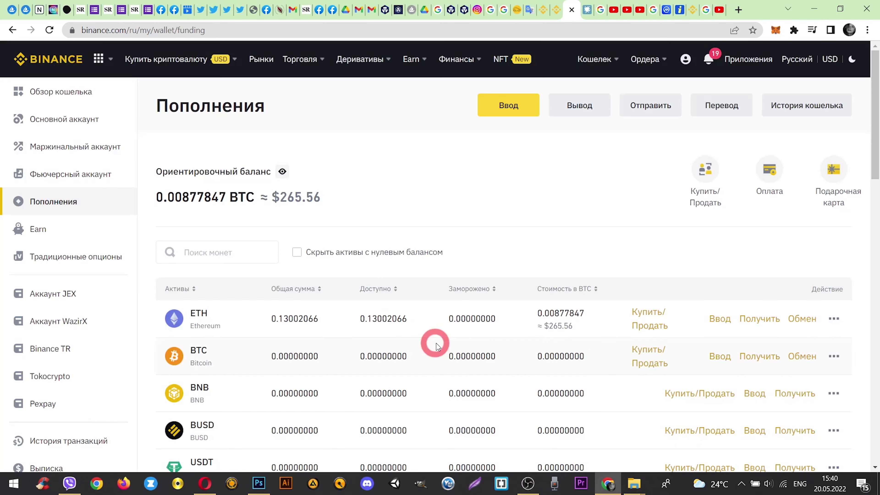
click(640, 329)
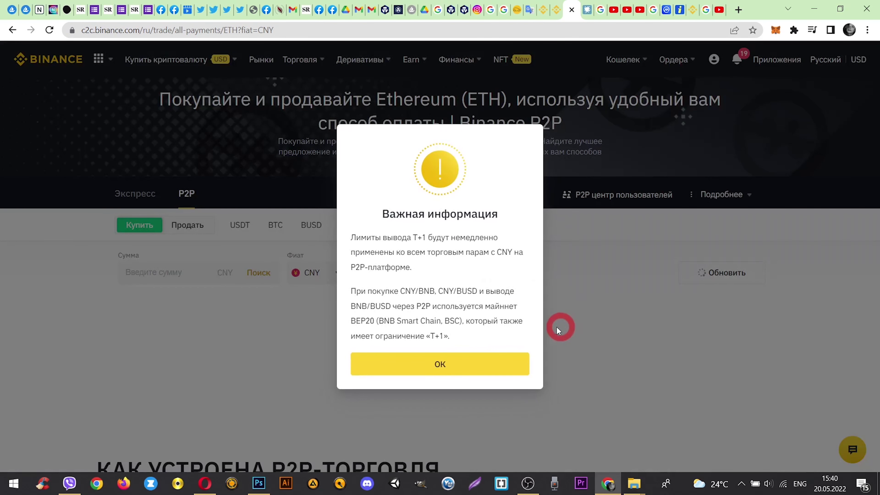
Step: Acknowledge the important-information notice and agree to the risk notice terms
click(498, 356)
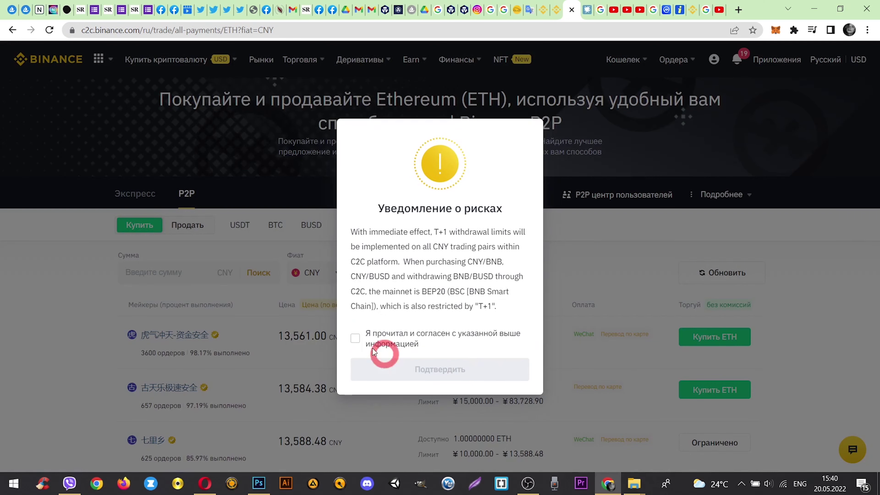
click(355, 339)
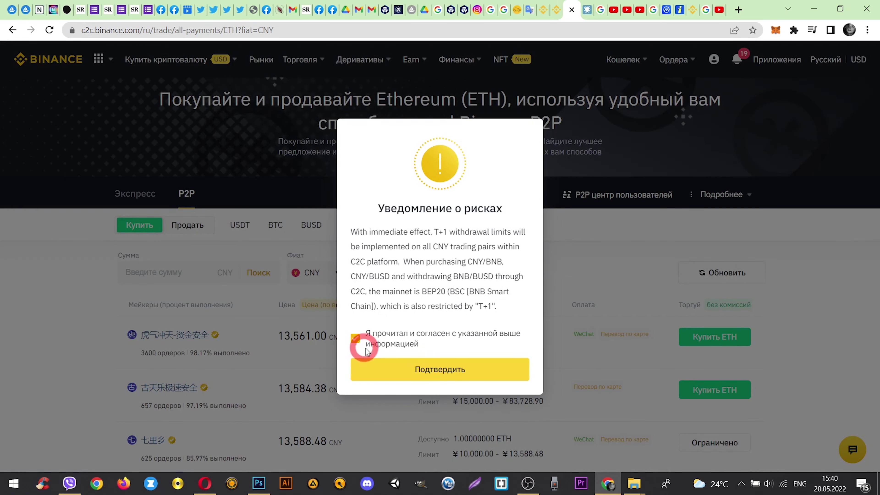
click(433, 368)
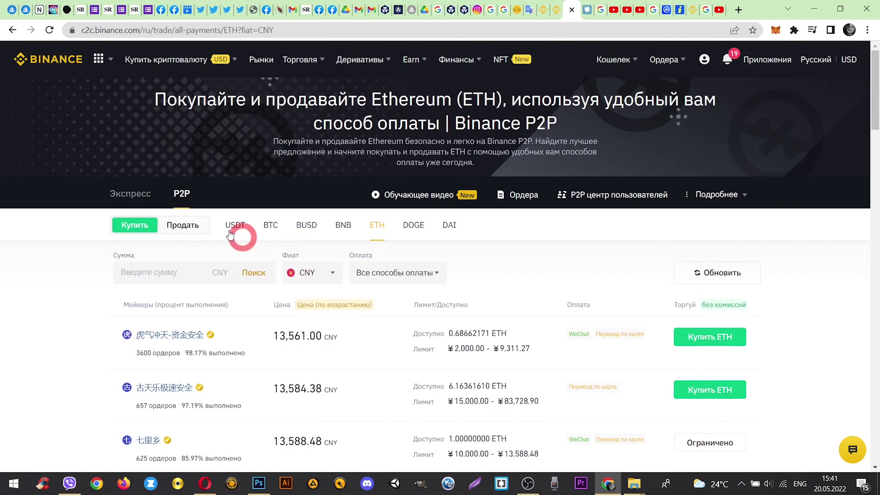
Step: Switch the P2P market to selling ETH and browse the payment method list
click(183, 229)
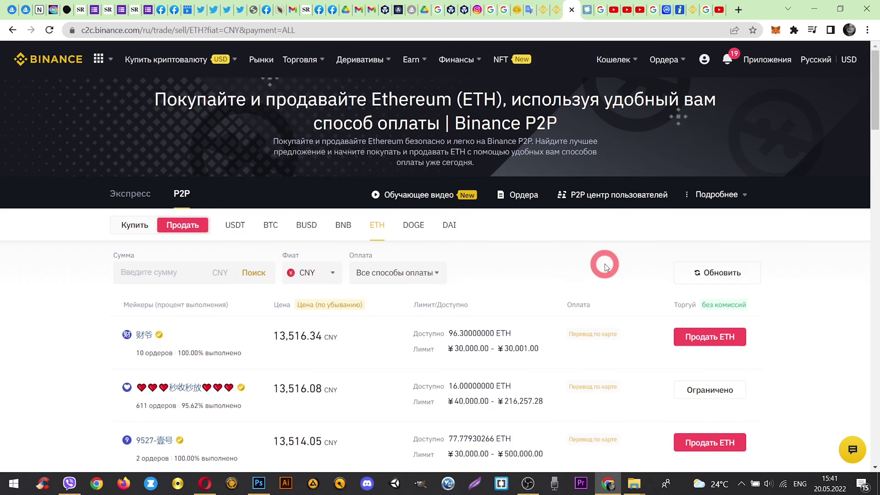
scroll(473, 259, down, 2)
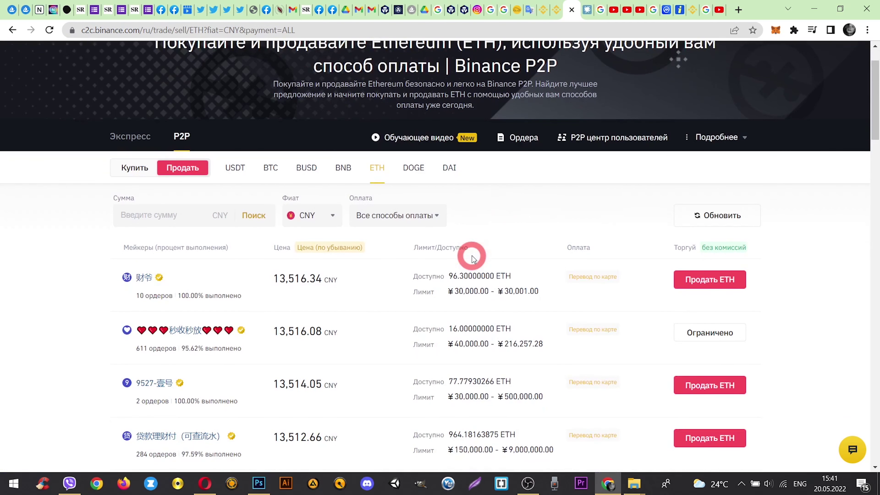
click(407, 212)
scroll(406, 212, down, 5)
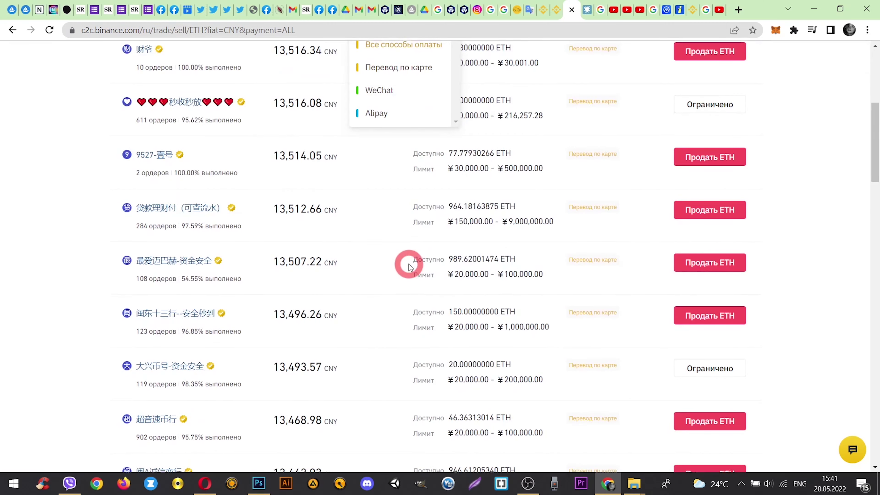
scroll(407, 261, up, 4)
scroll(429, 231, down, 2)
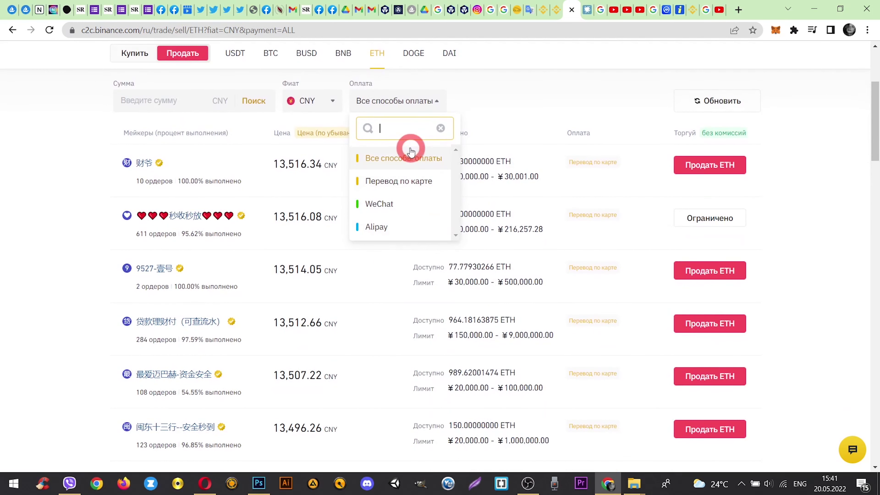
scroll(408, 135, up, 2)
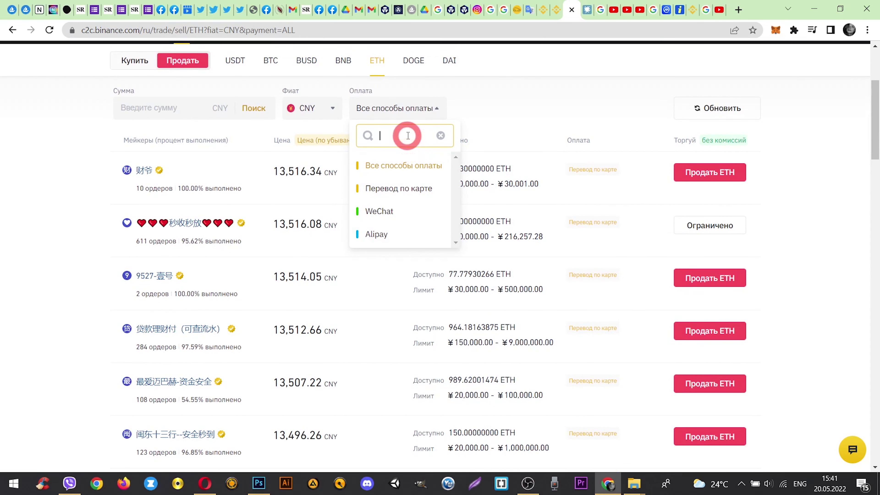
Step: Choose UAH as the fiat currency for the sell-ETH offers
click(332, 163)
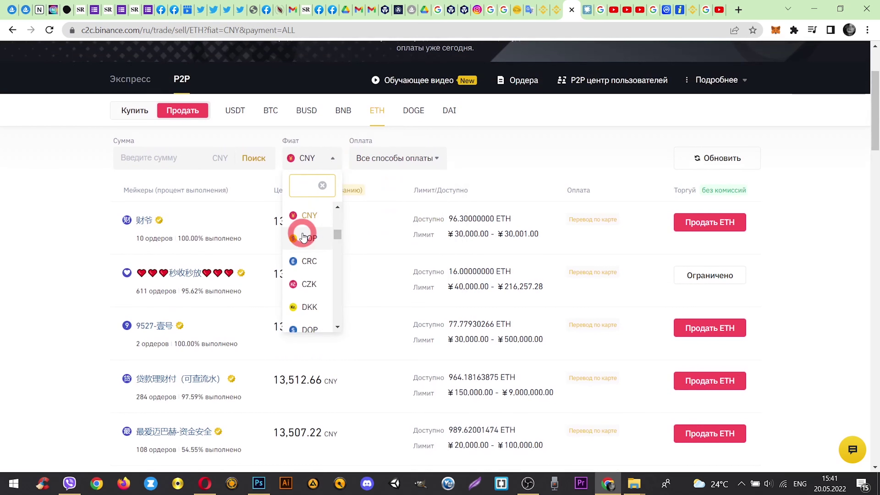
scroll(309, 237, down, 4)
scroll(309, 242, down, 8)
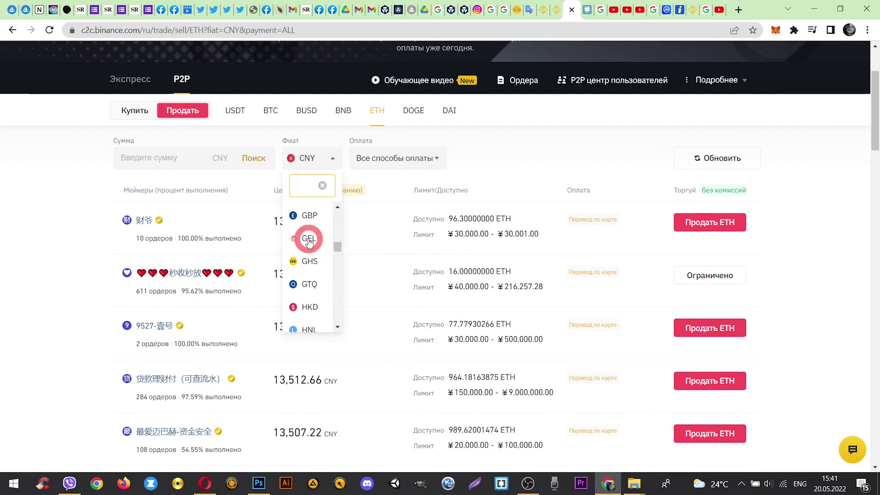
scroll(309, 242, down, 6)
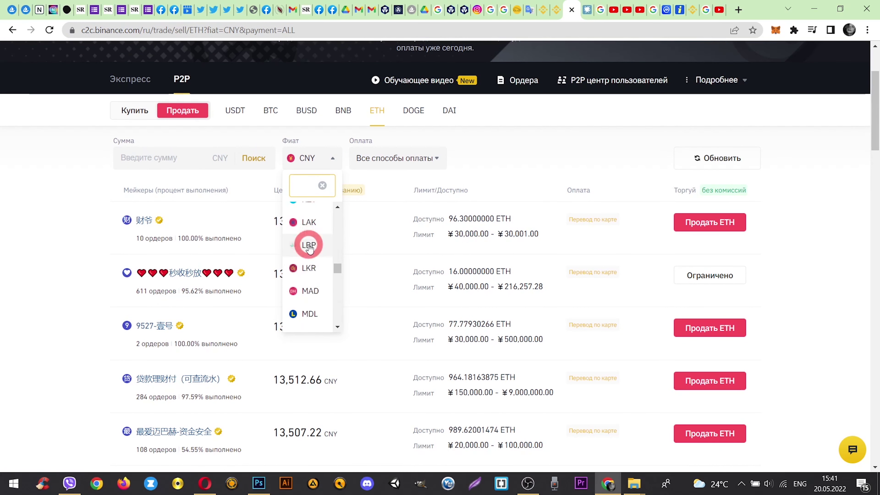
scroll(309, 257, down, 6)
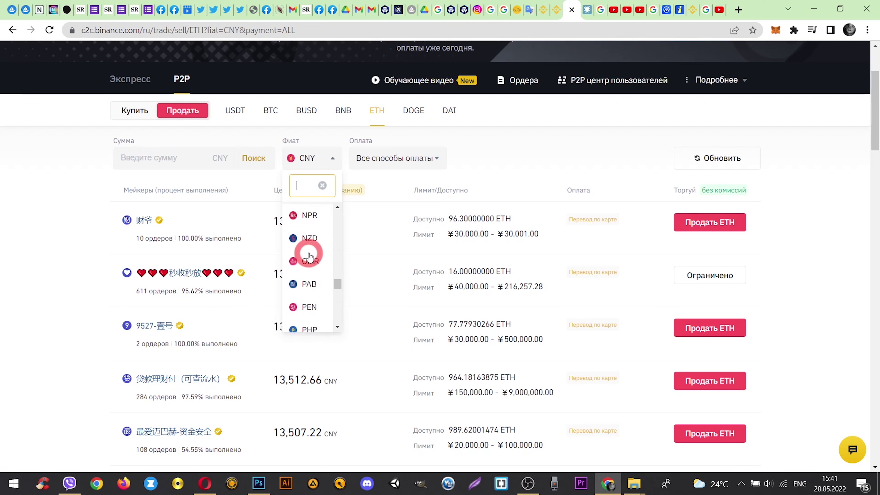
scroll(309, 257, down, 6)
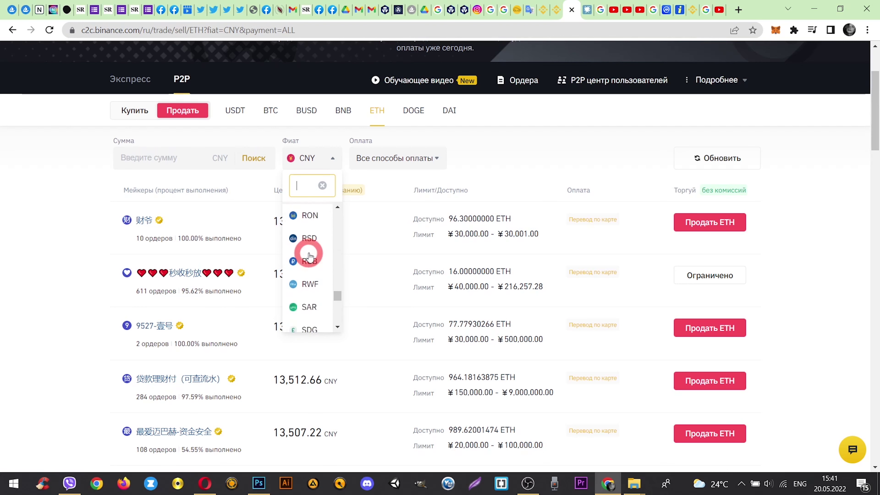
scroll(309, 257, down, 3)
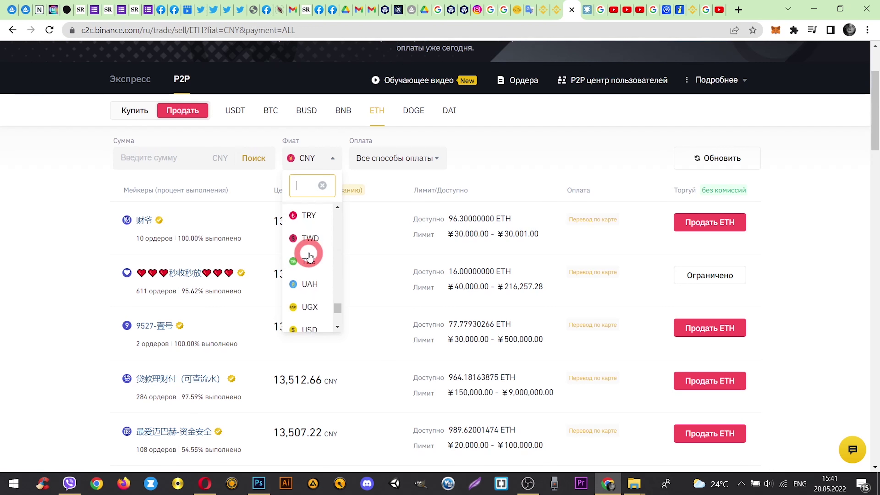
click(309, 284)
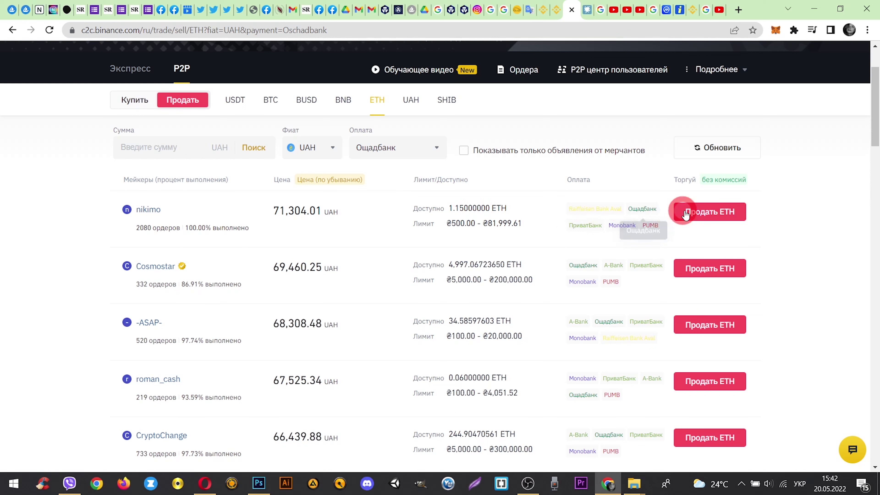
Step: Sell the full 0.13002066 ETH to the top 71,304.01 UAH offer for 9,270.99 UAH
click(707, 218)
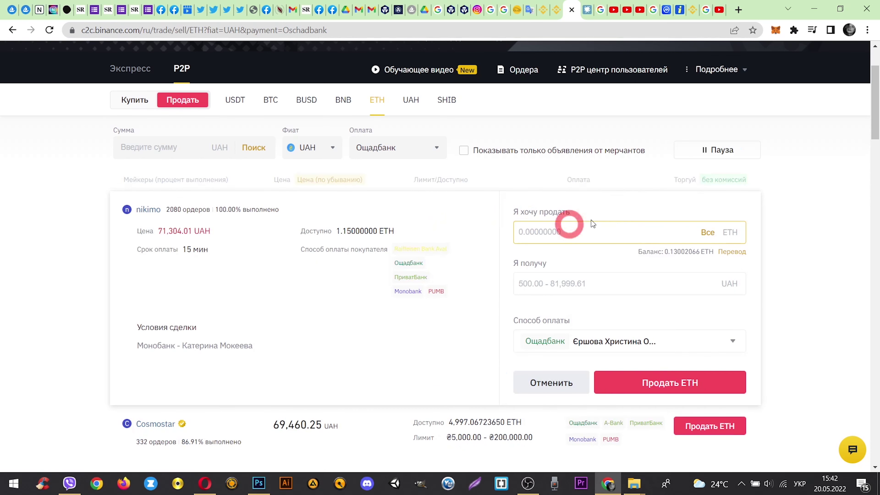
click(709, 231)
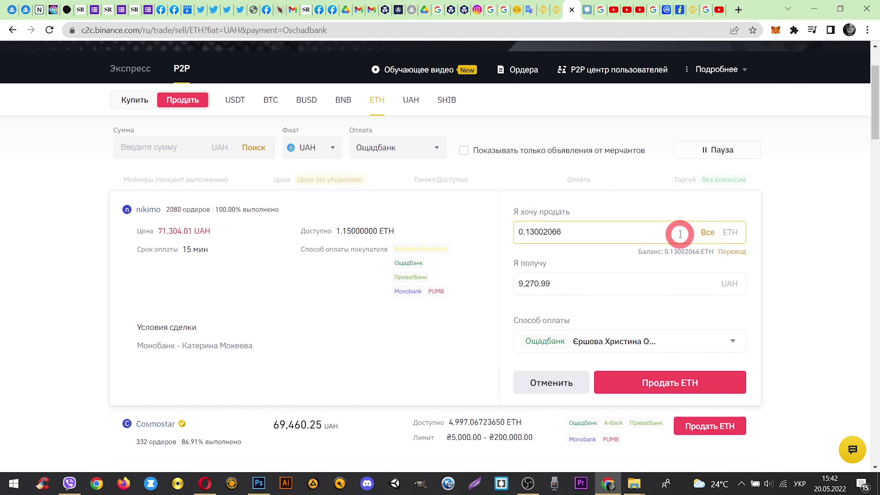
click(674, 253)
click(650, 385)
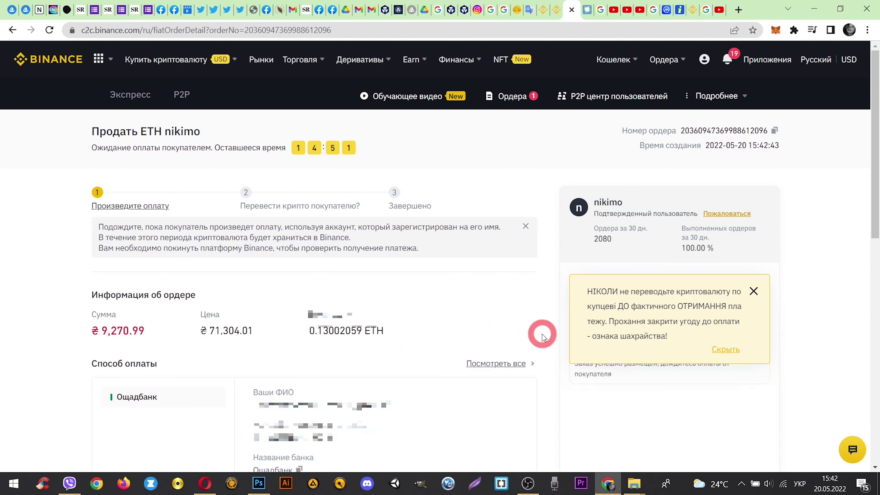
scroll(543, 333, down, 5)
scroll(542, 335, down, 2)
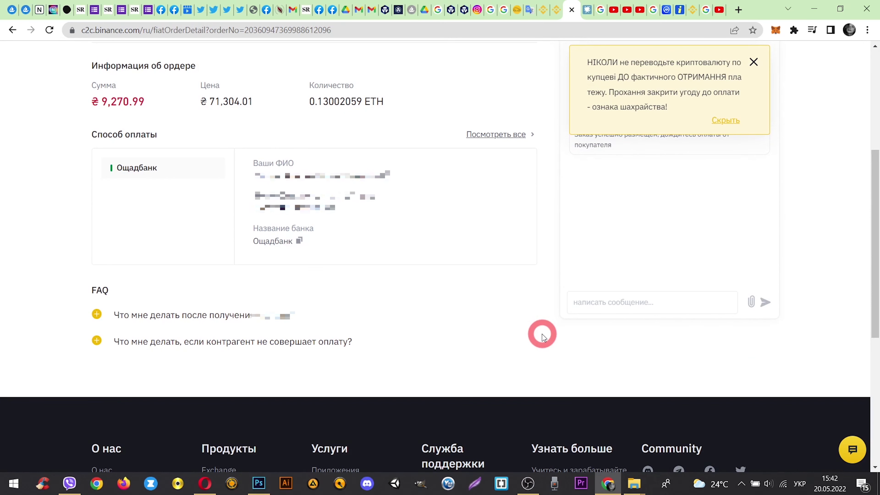
scroll(543, 335, up, 5)
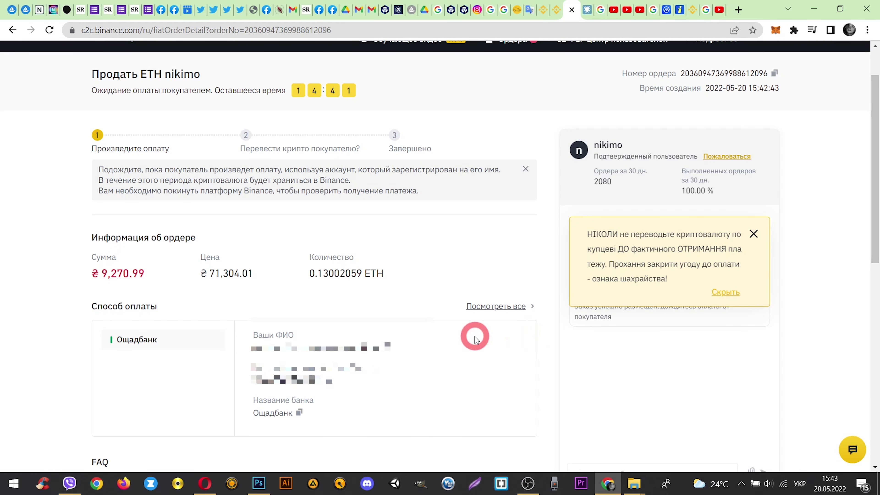
scroll(475, 339, down, 2)
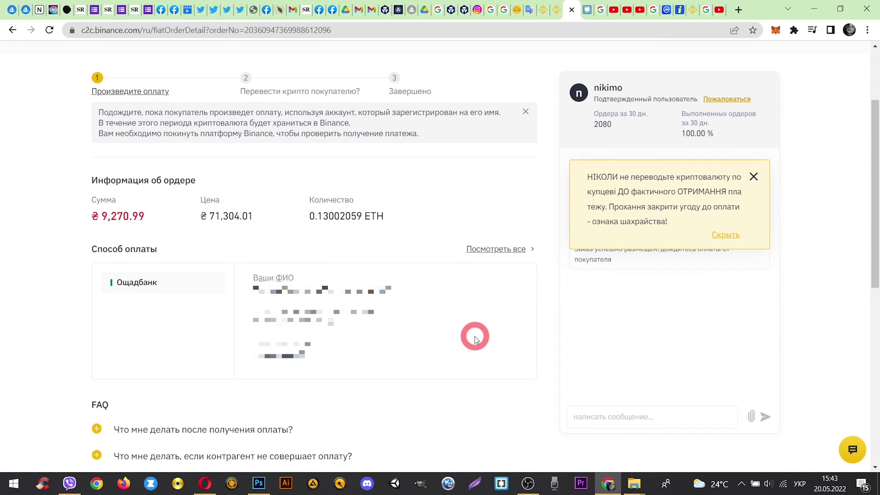
scroll(299, 315, up, 3)
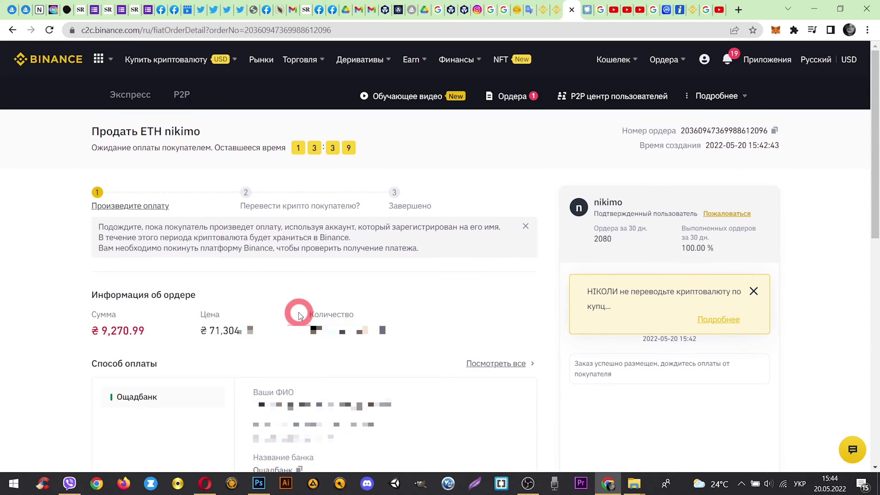
mouse_move(516, 93)
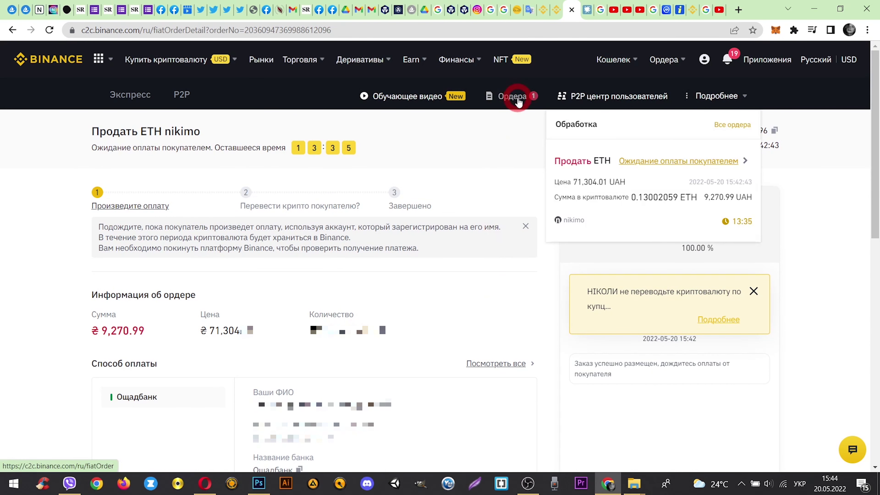
Step: Open the Ордера page in a new tab to view the pending ETH sell order
right_click(518, 100)
click(534, 108)
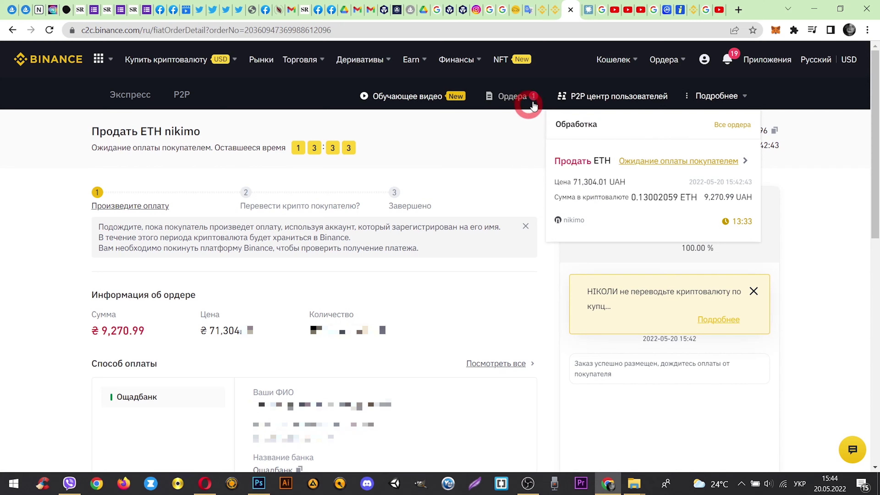
click(583, 10)
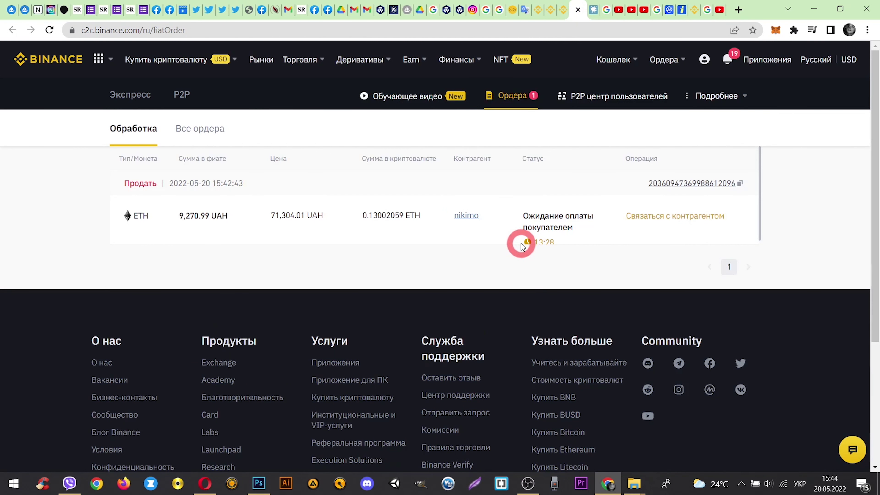
scroll(594, 225, down, 1)
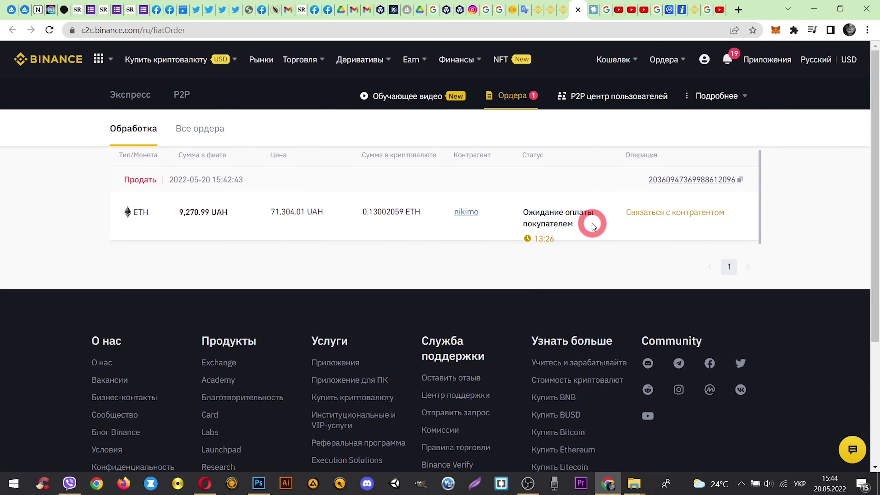